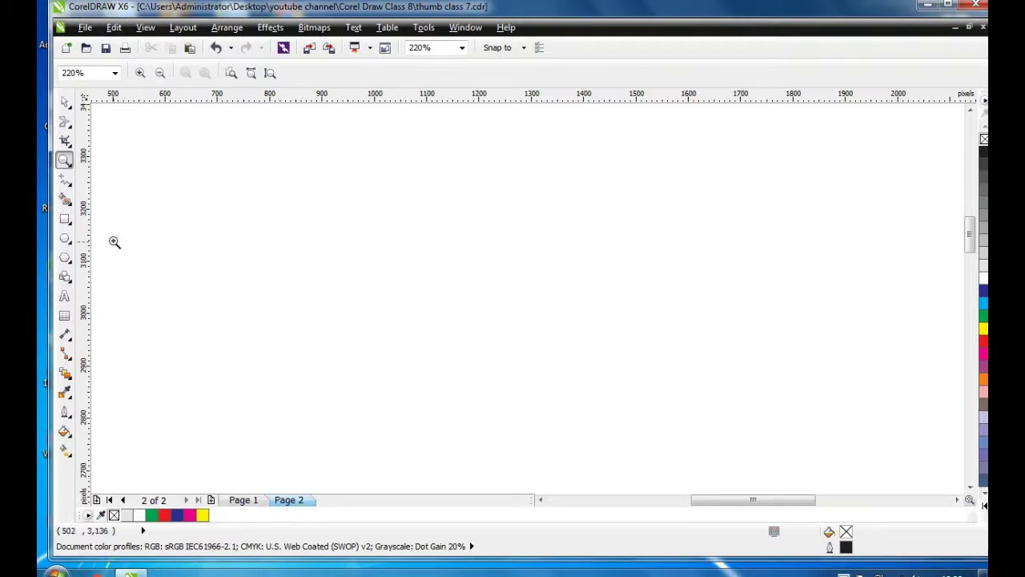
Draw an ellipse about 344 px wide and 354 px high on the empty page.
click(65, 238)
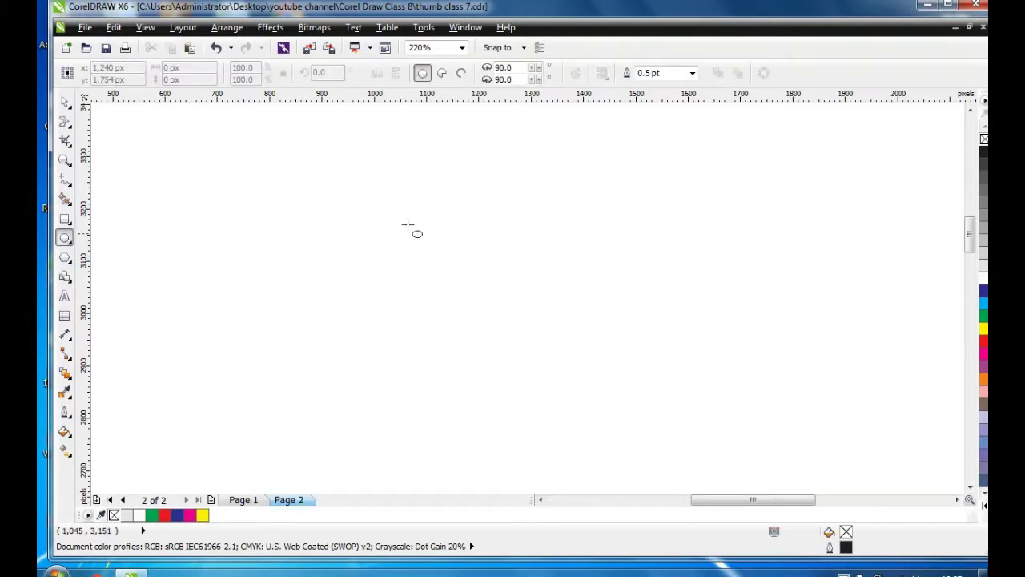
drag(387, 199, 567, 387)
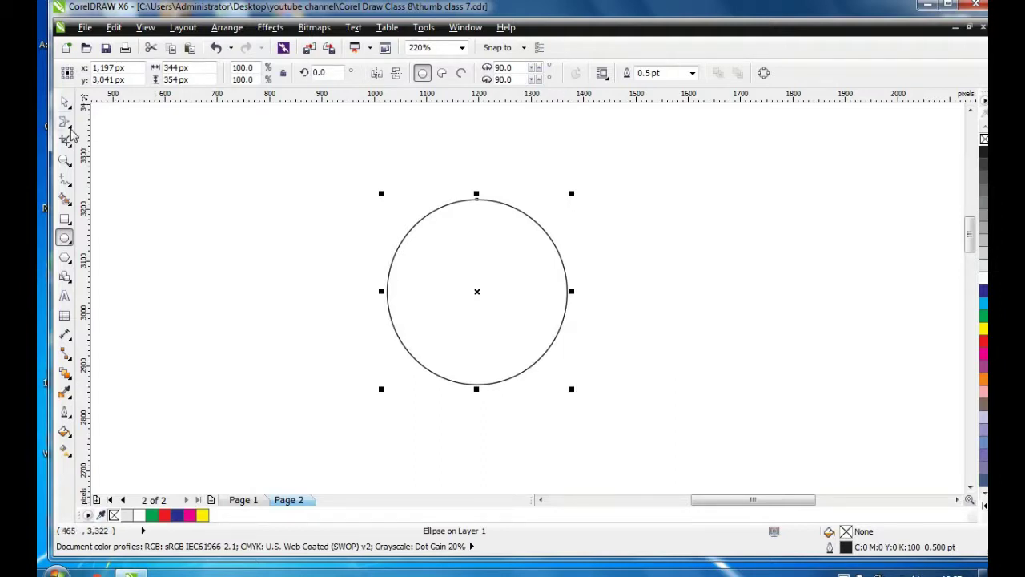
Activate the Smear tool, set its nib size to 50 px and try a short smear inside the ellipse.
click(67, 124)
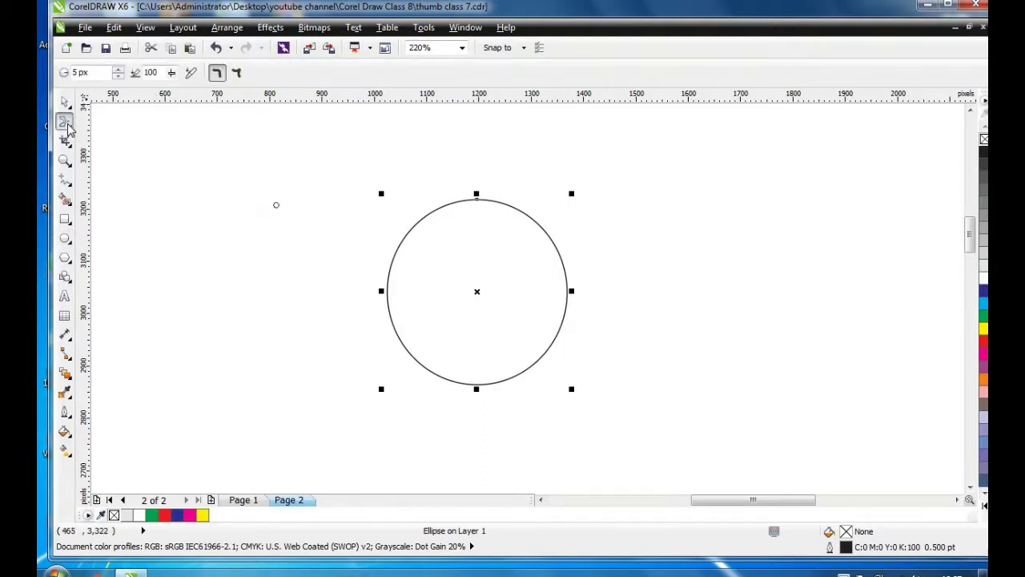
click(70, 129)
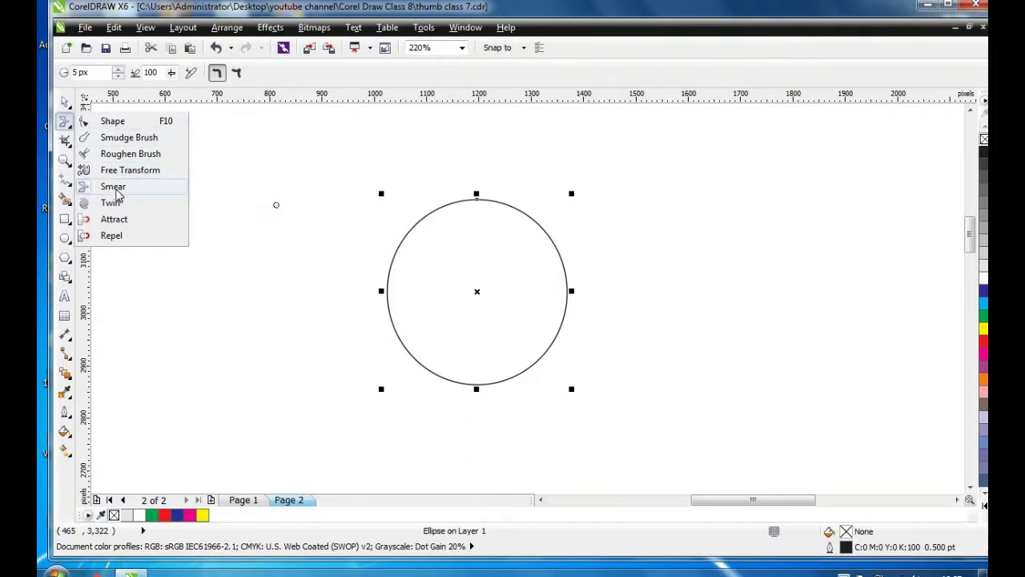
click(116, 189)
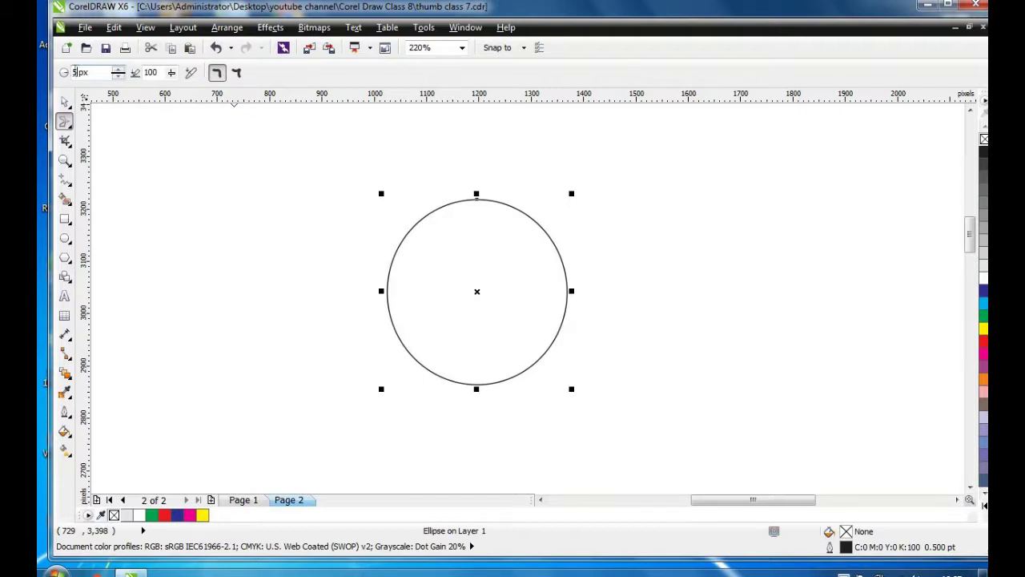
drag(75, 72, 70, 74)
text(50)
key(Return)
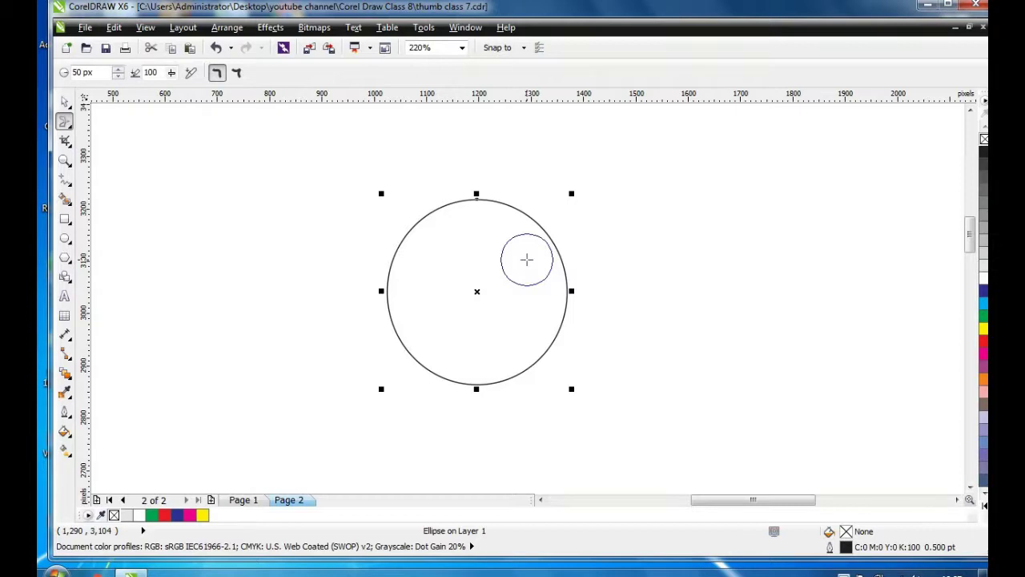
click(528, 259)
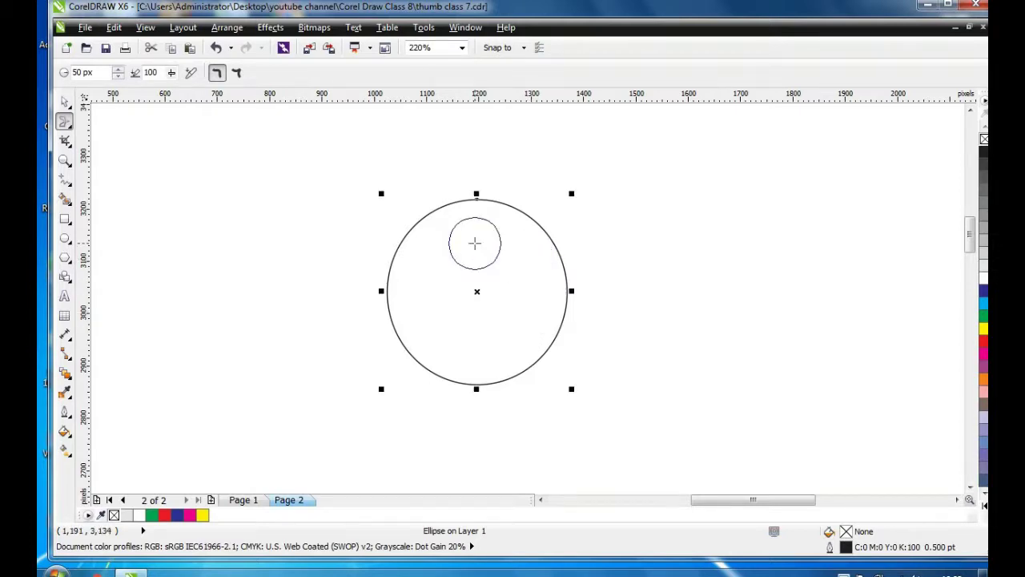
mouse_move(475, 243)
mouse_down()
mouse_move(481, 138)
mouse_move(490, 232)
mouse_move(476, 144)
mouse_move(492, 225)
mouse_move(483, 217)
mouse_up()
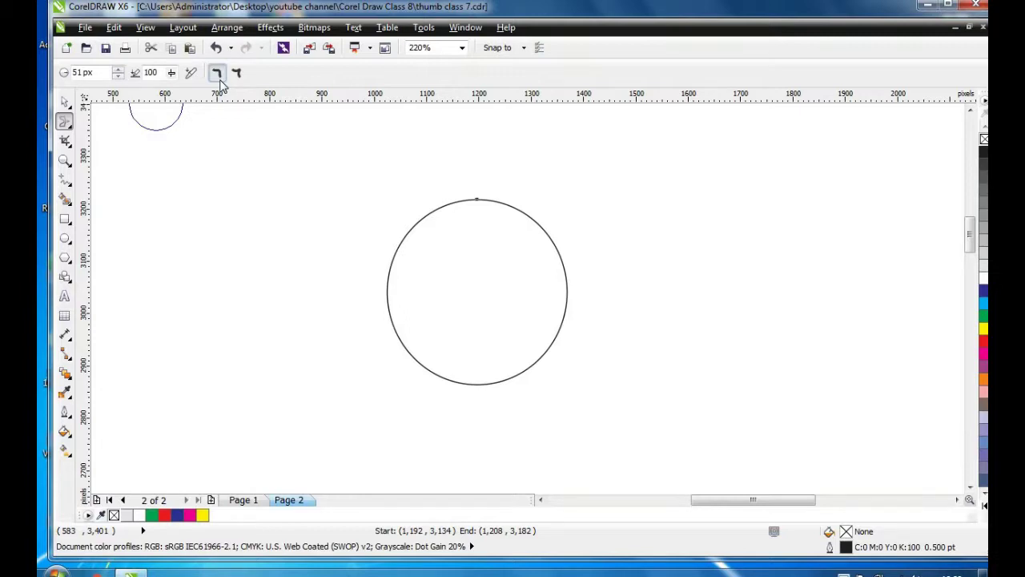
With Smooth Smear at pressure 100, pull arms outward from the ellipse's right, left, upper and lower-left edges.
click(217, 74)
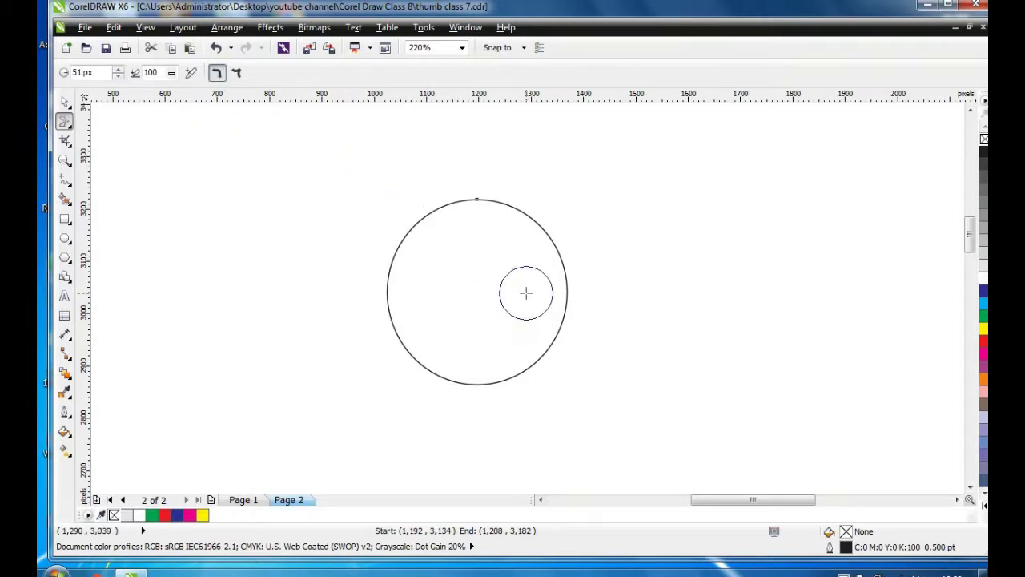
mouse_move(526, 293)
mouse_down()
mouse_move(591, 298)
mouse_move(621, 285)
mouse_move(657, 233)
mouse_up()
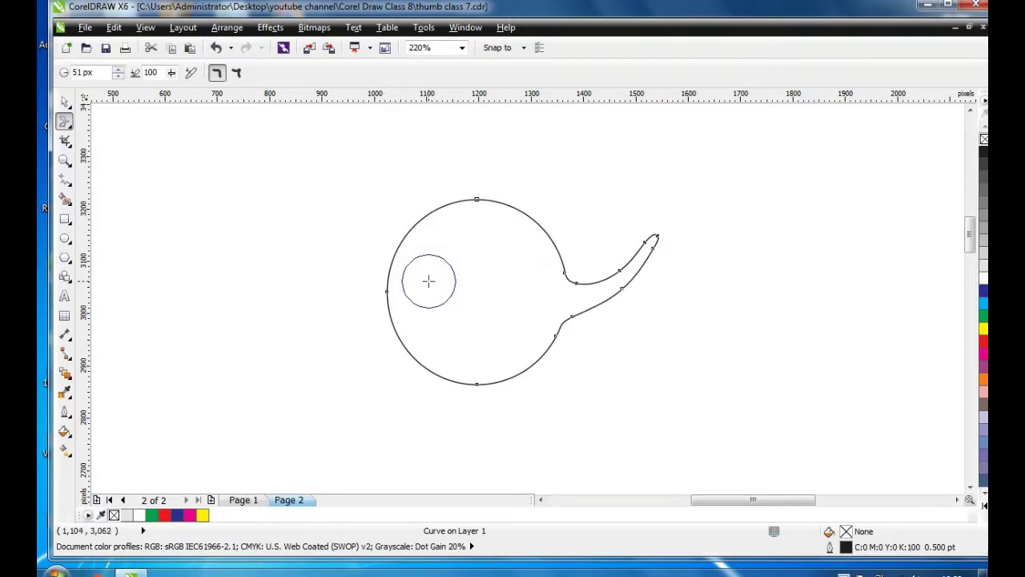
mouse_move(428, 279)
mouse_down()
mouse_move(389, 275)
mouse_move(296, 202)
mouse_up()
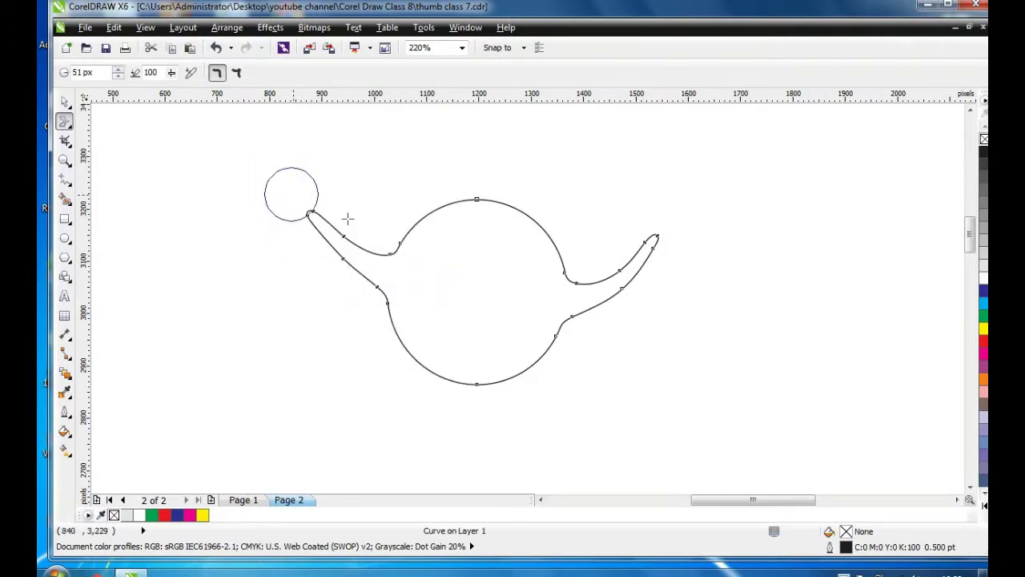
drag(459, 261, 430, 146)
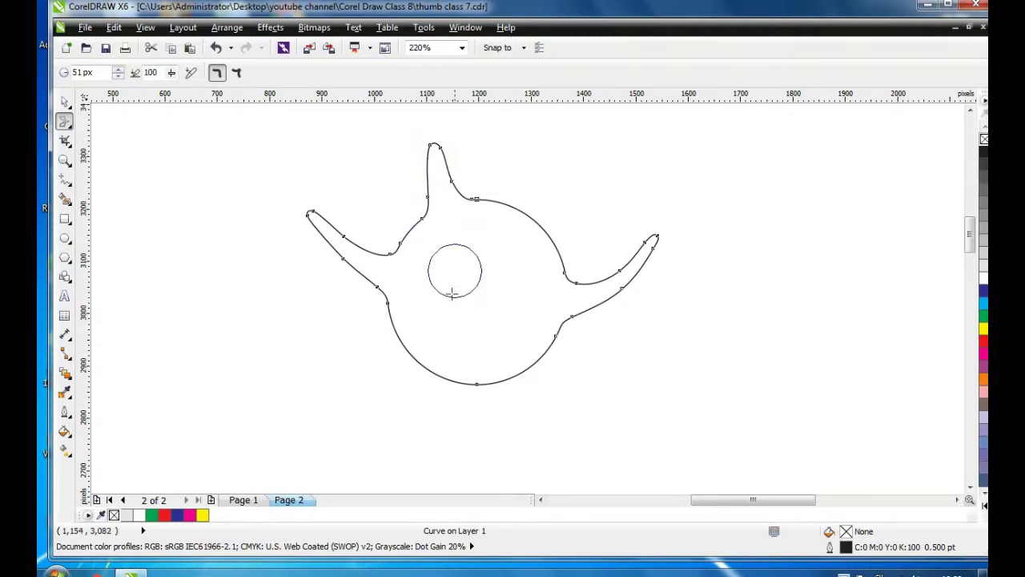
mouse_move(443, 316)
mouse_down()
mouse_move(416, 348)
mouse_move(331, 394)
mouse_up()
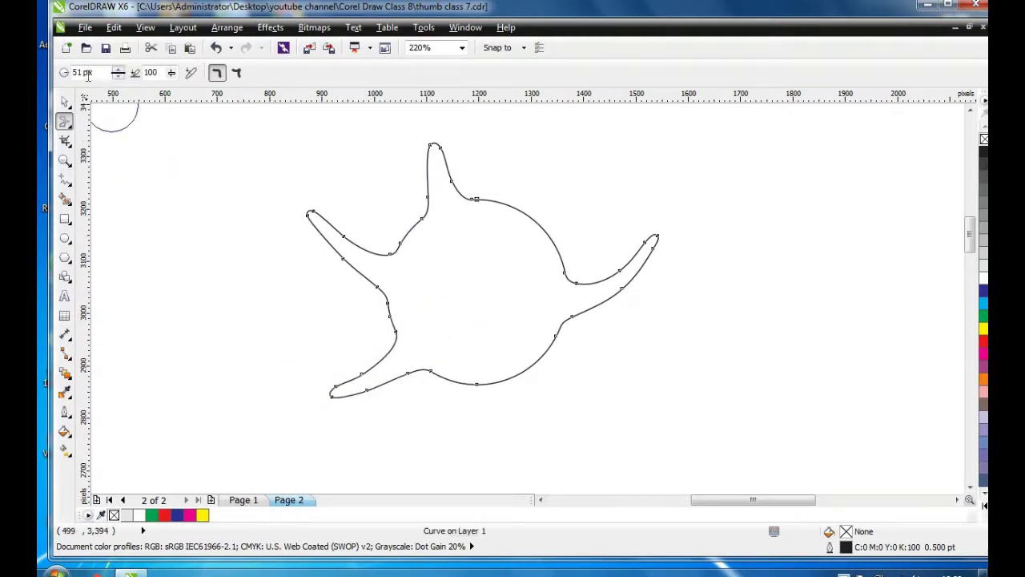
Set the smear pressure to 15 and smear the shape's upper-right, lower-right and bottom edges outward.
double_click(160, 73)
text(15)
drag(502, 245, 591, 178)
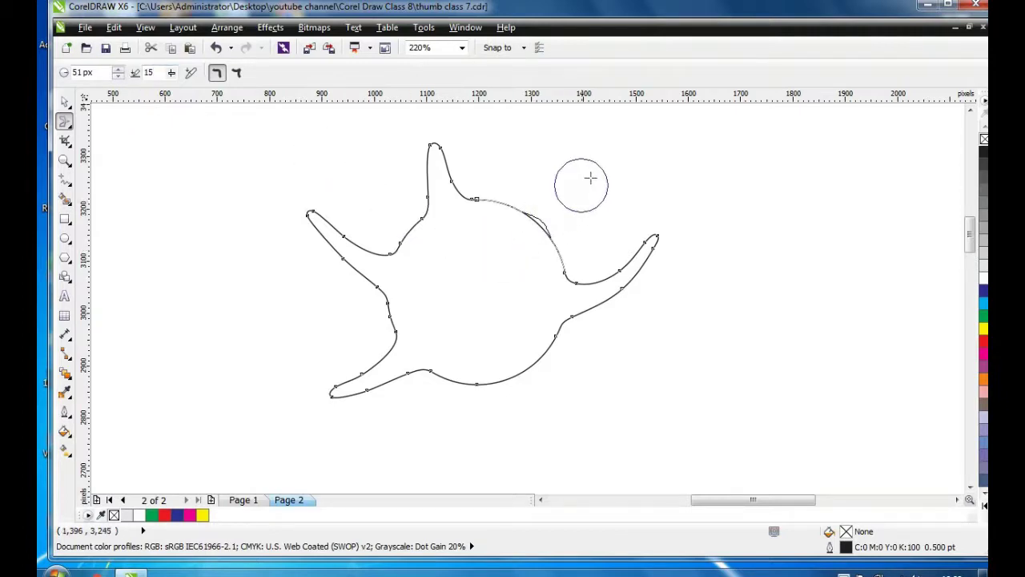
drag(510, 348, 584, 440)
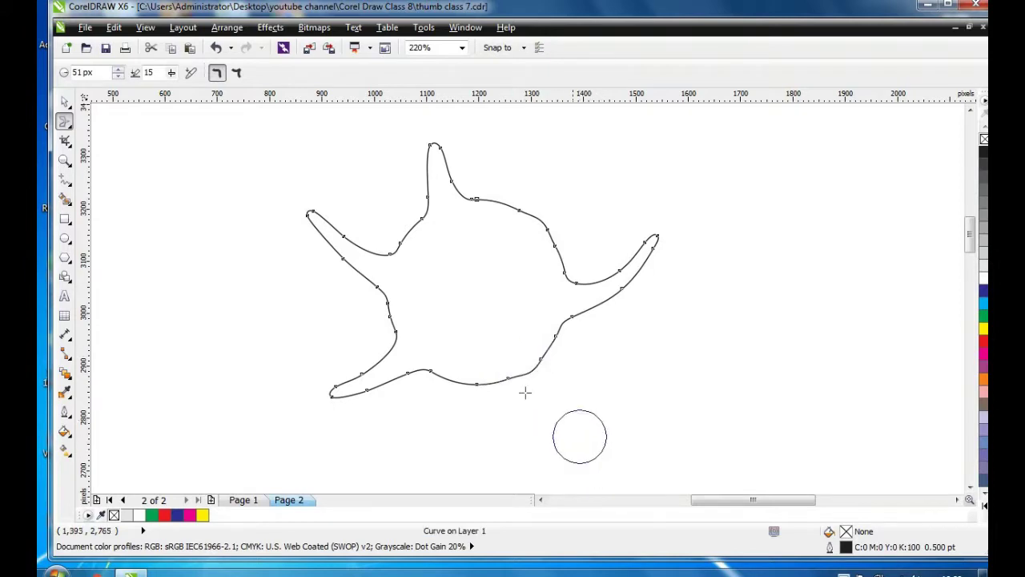
drag(474, 362, 473, 468)
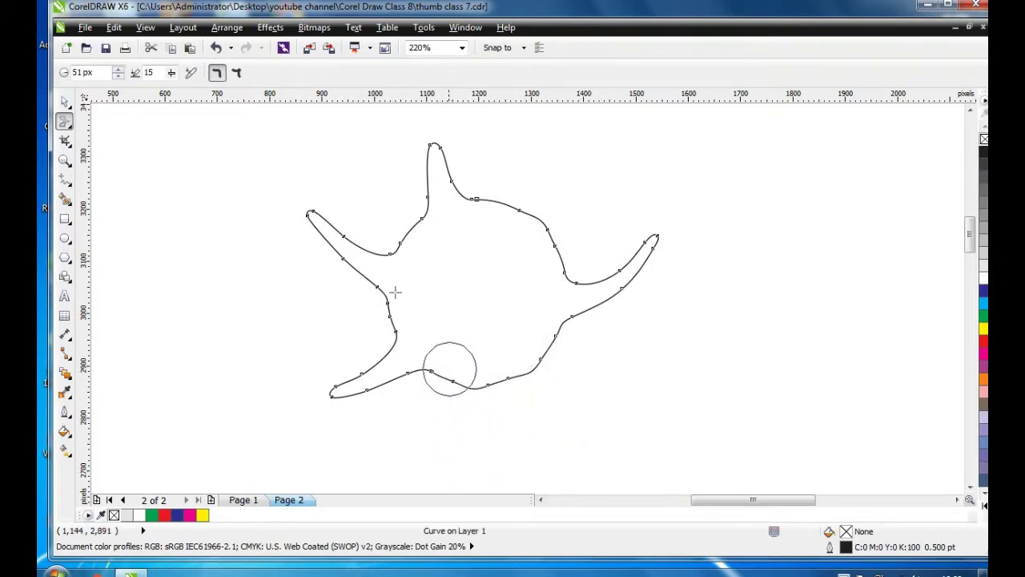
Set the smear pressure to 80 and pull arms outward from the shape's upper-right, top and lower-right edges.
double_click(158, 73)
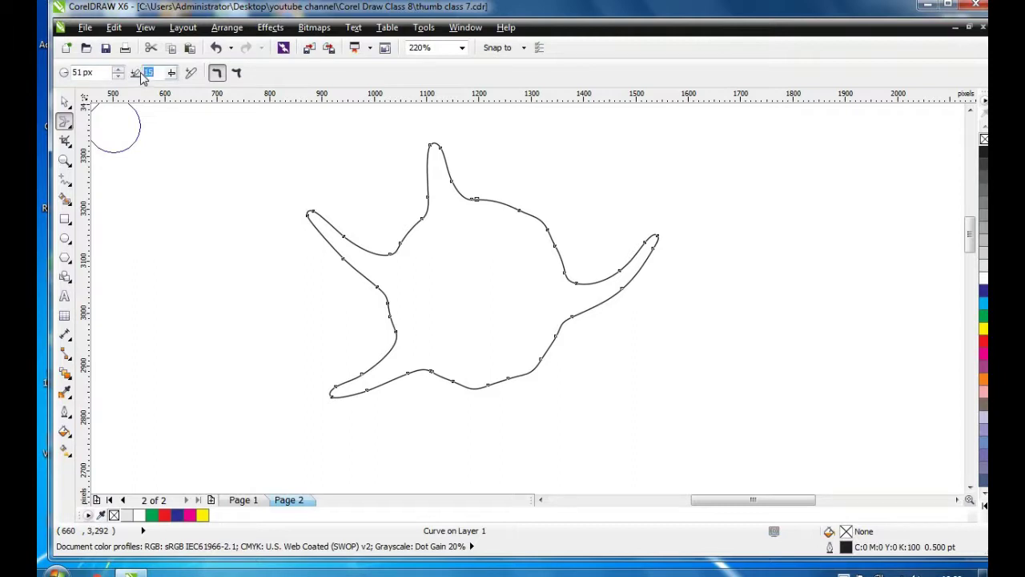
text(80)
drag(531, 247, 592, 160)
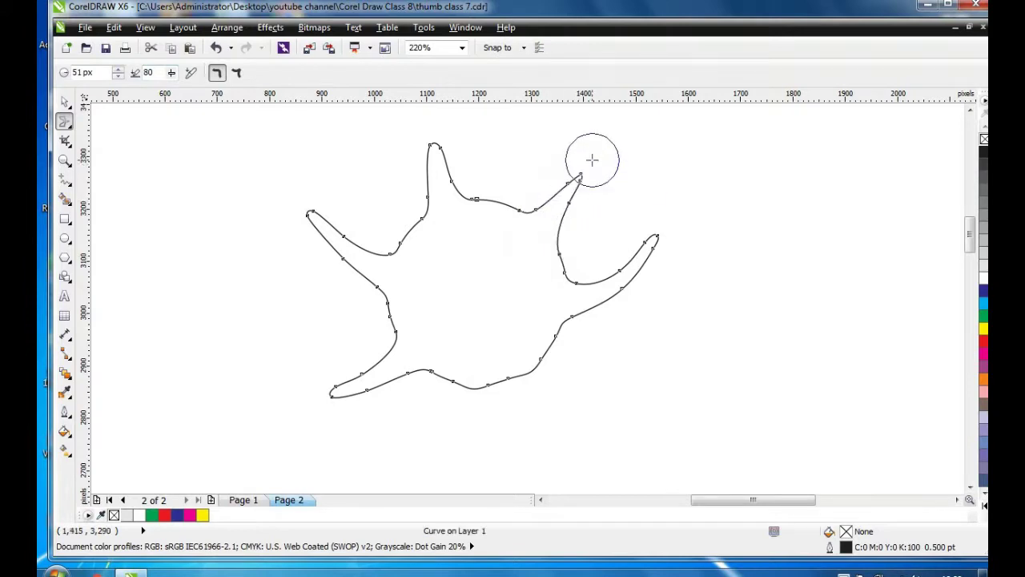
drag(492, 231, 515, 141)
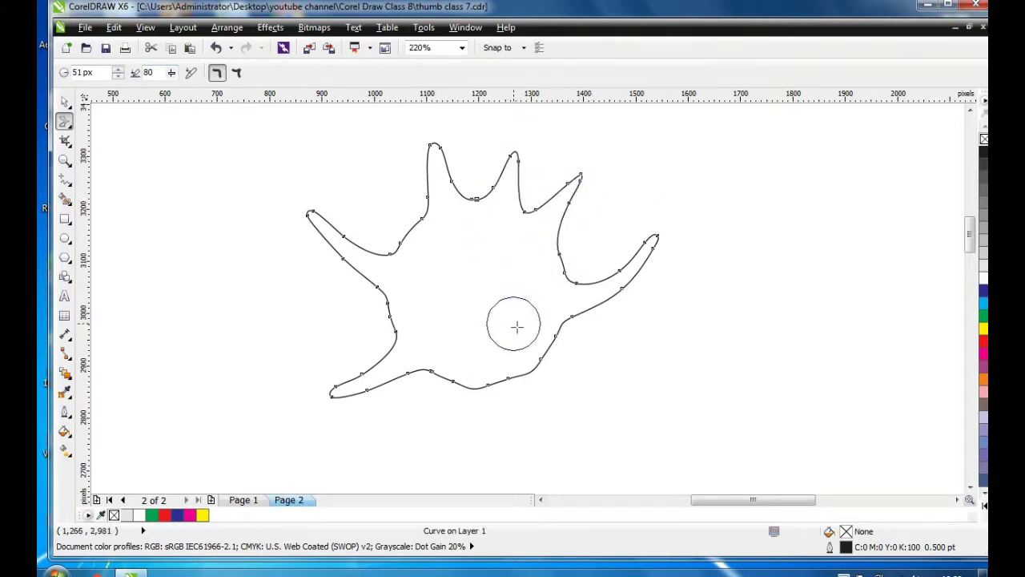
drag(517, 327, 585, 417)
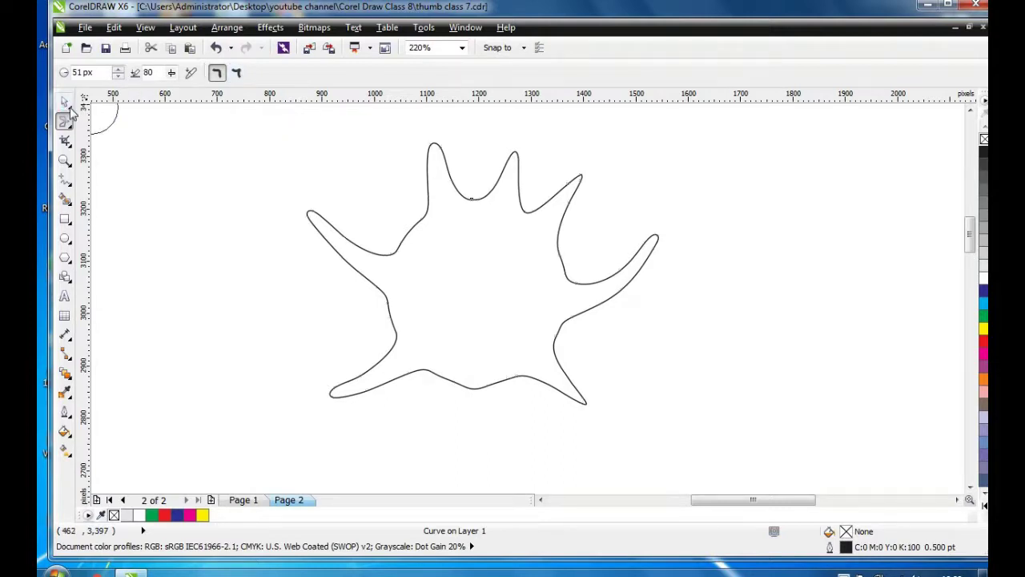
Undo all the smear strokes back to the plain ellipse.
key(ctrl+z)
key(ctrl+z)
key(ctrl+z)
key(ctrl+z)
key(ctrl+z)
key(ctrl+z)
key(ctrl+z)
key(ctrl+z)
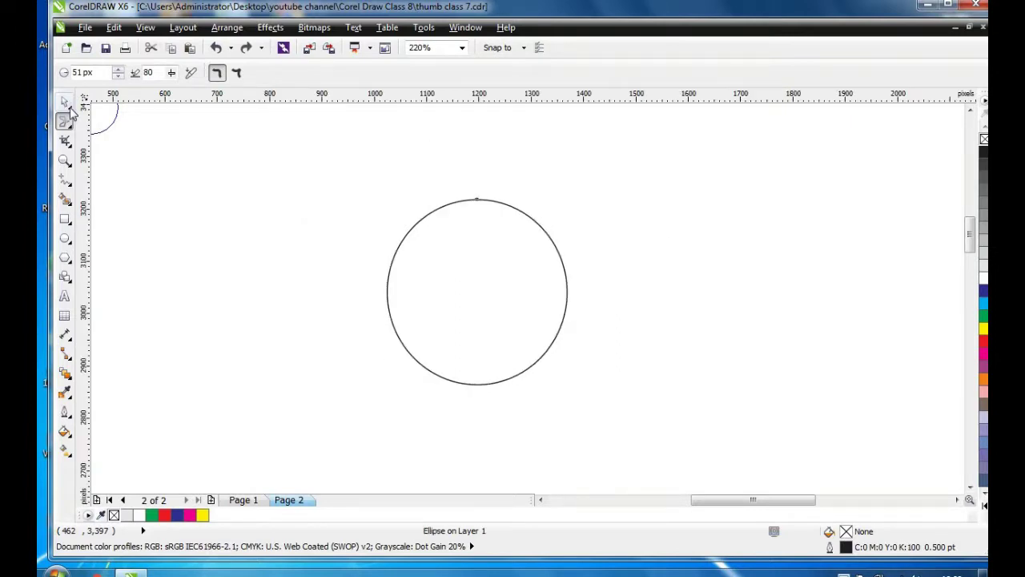
Switch to Pointy Smear at pressure 100 and pull sharp spikes outward all around the ellipse.
click(236, 72)
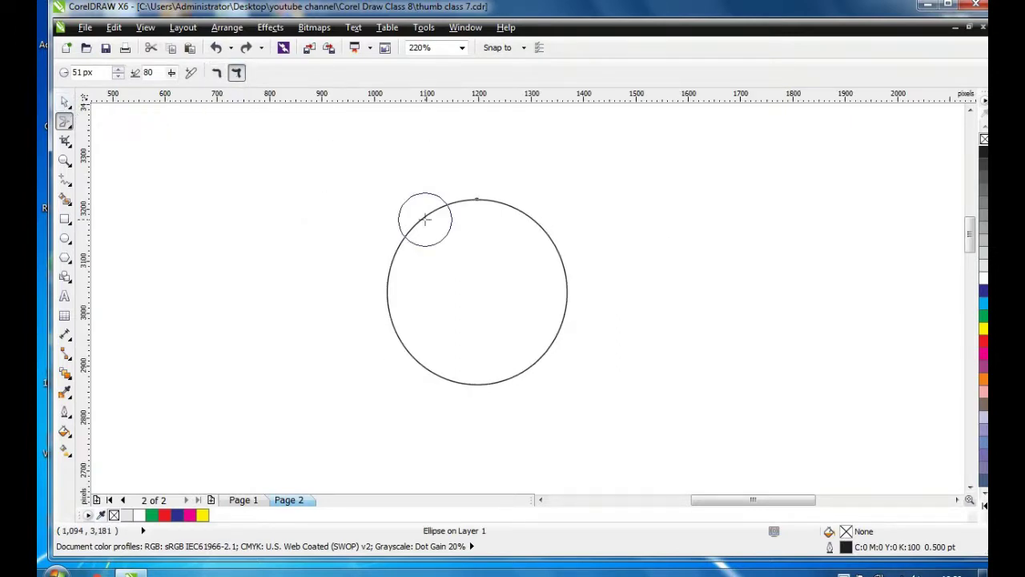
double_click(154, 73)
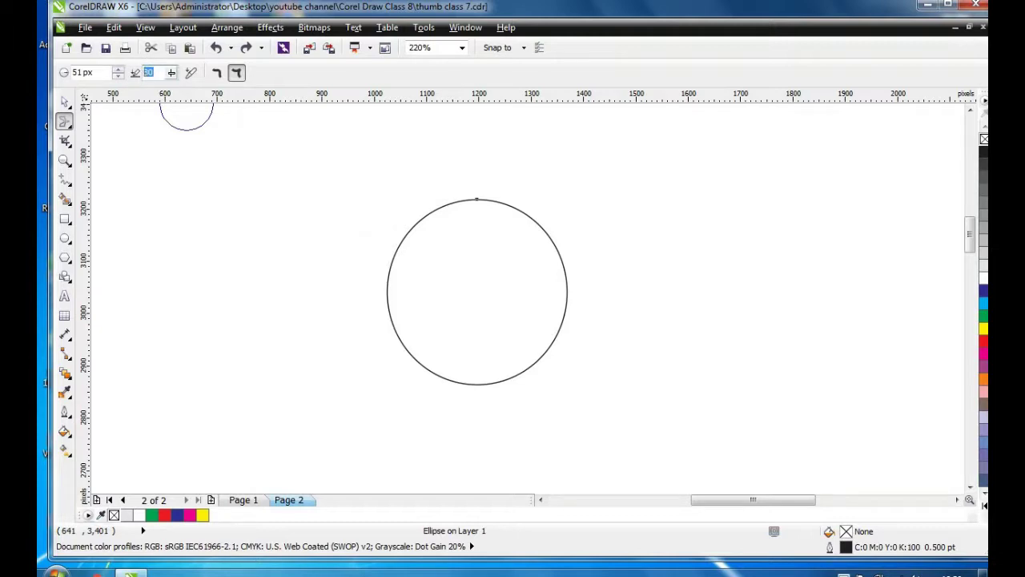
text(100)
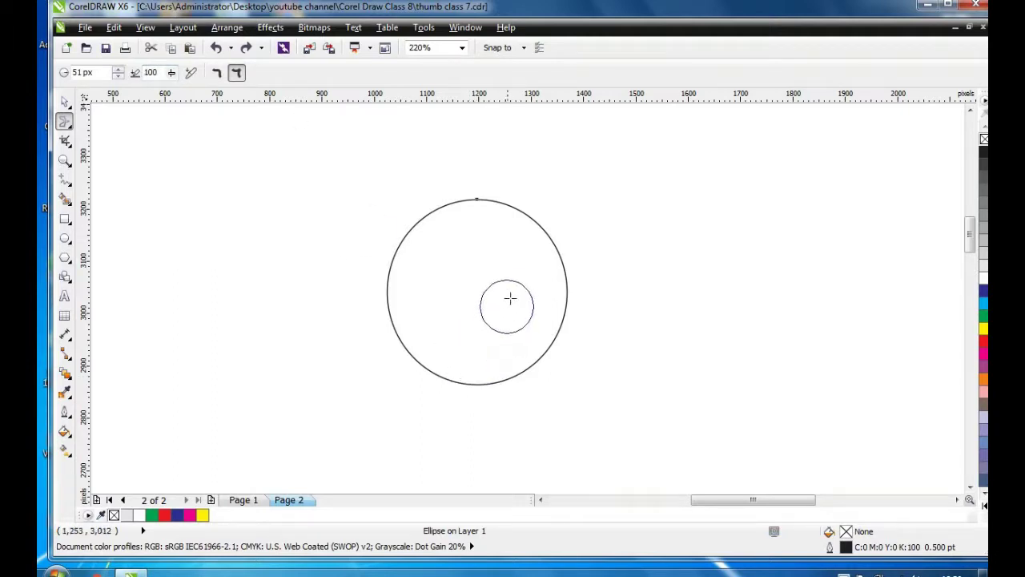
mouse_move(515, 278)
mouse_down()
mouse_move(604, 279)
mouse_move(656, 266)
mouse_move(398, 295)
mouse_move(328, 286)
mouse_up()
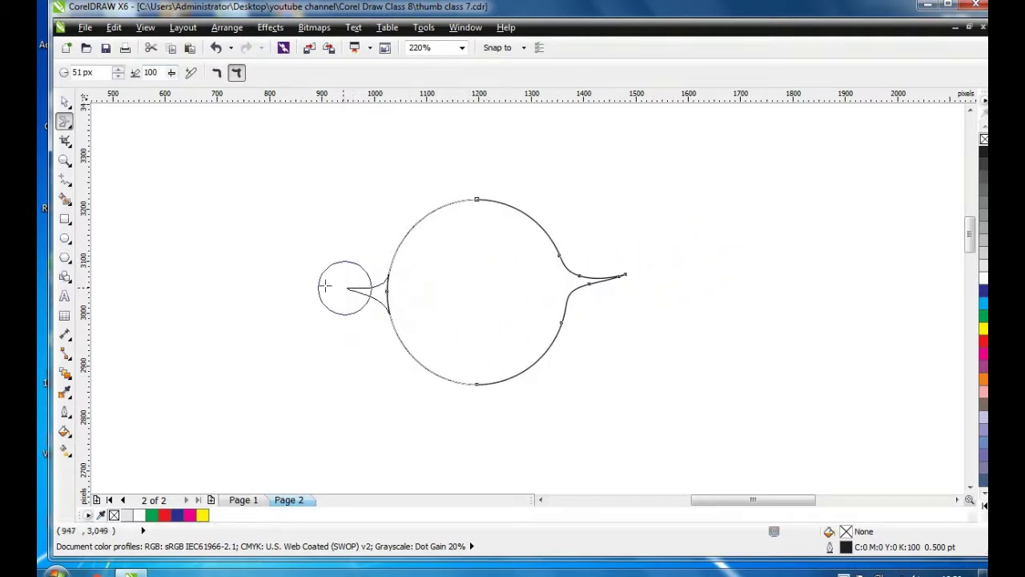
drag(449, 237, 508, 150)
mouse_move(483, 343)
mouse_down()
mouse_move(438, 403)
mouse_move(406, 414)
mouse_up()
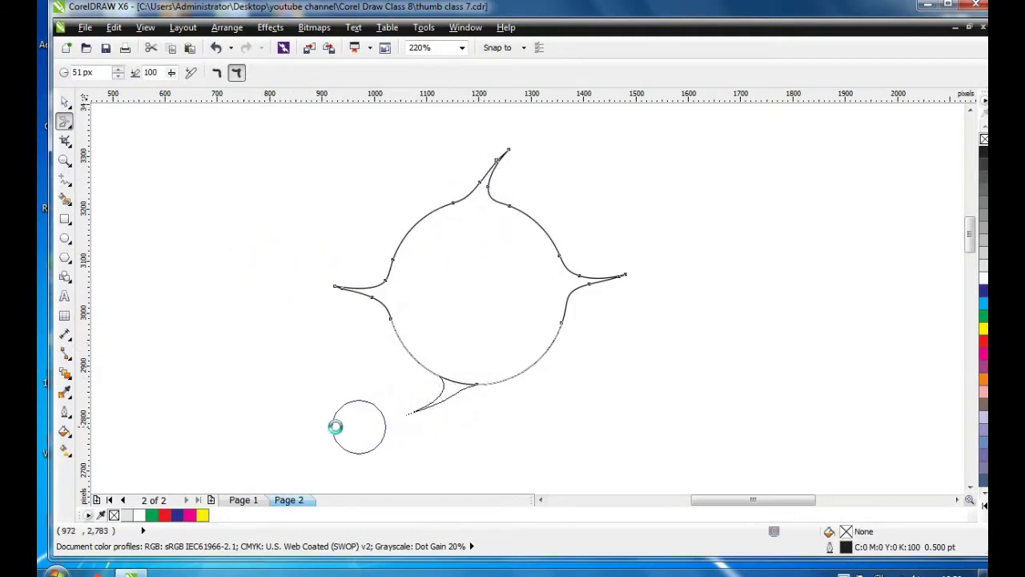
mouse_move(503, 335)
mouse_down()
mouse_move(553, 375)
mouse_move(584, 381)
mouse_up()
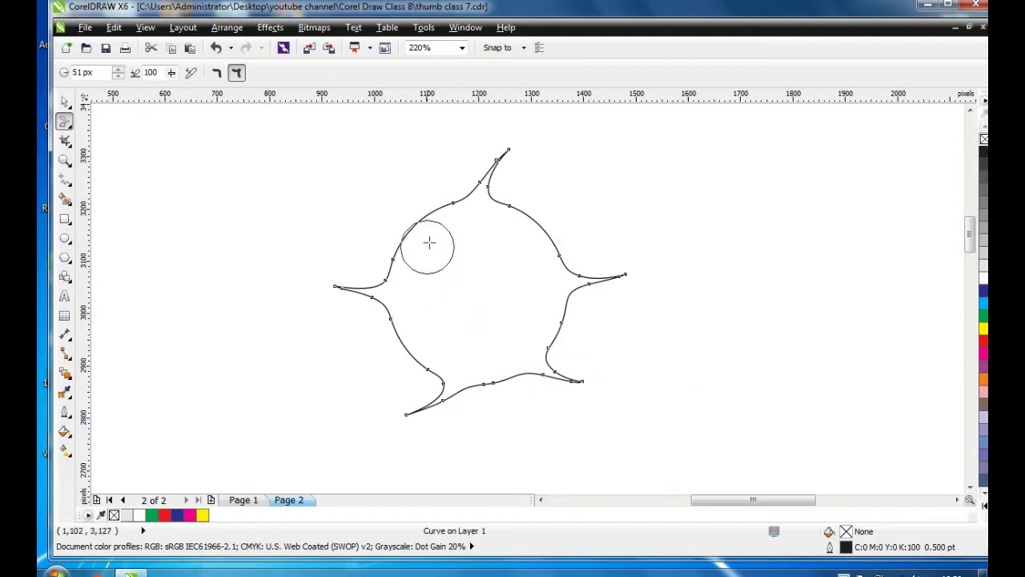
mouse_move(428, 241)
mouse_down()
mouse_move(423, 189)
mouse_move(449, 146)
mouse_up()
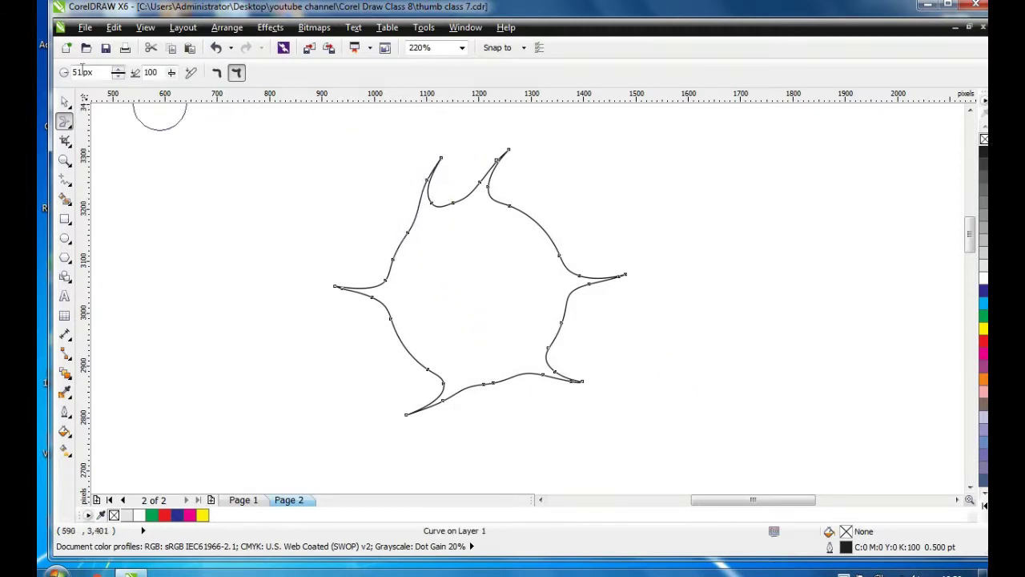
Set the smear nib size to 80 px and pull larger spikes from the shape's upper-right, upper-left and lower-left edges.
double_click(81, 73)
text(80)
drag(500, 232, 615, 201)
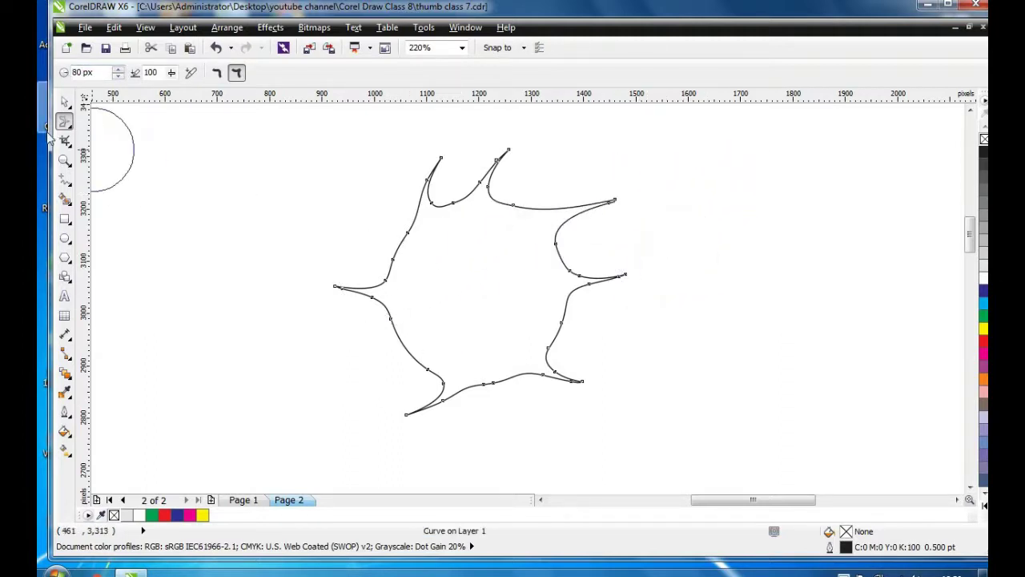
drag(483, 263, 296, 183)
mouse_move(442, 304)
mouse_down()
mouse_move(331, 365)
mouse_move(231, 381)
mouse_up()
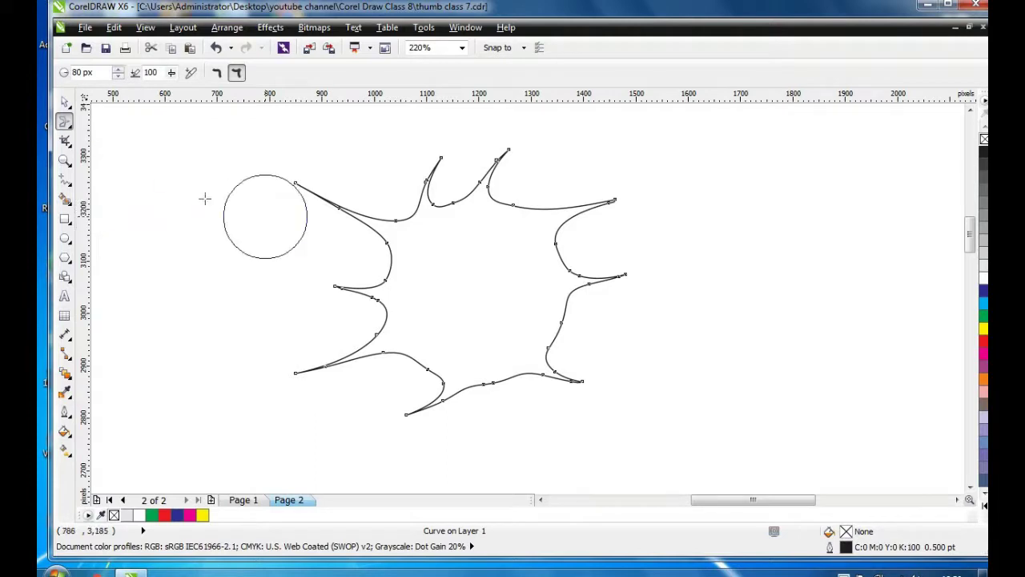
Delete the smeared shape and place the letter "A" as 24 pt Arial artistic text on the page.
click(64, 102)
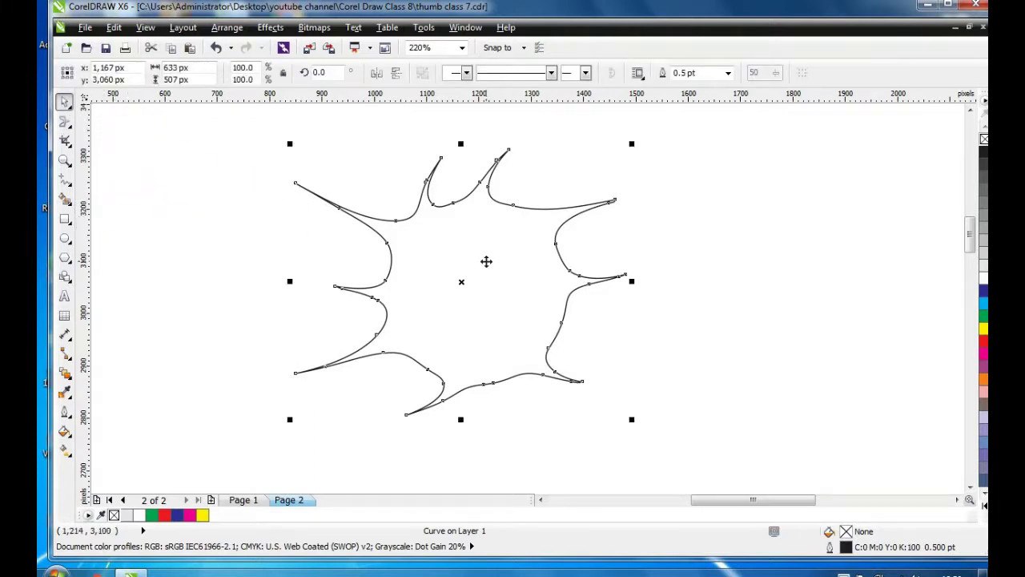
key(Delete)
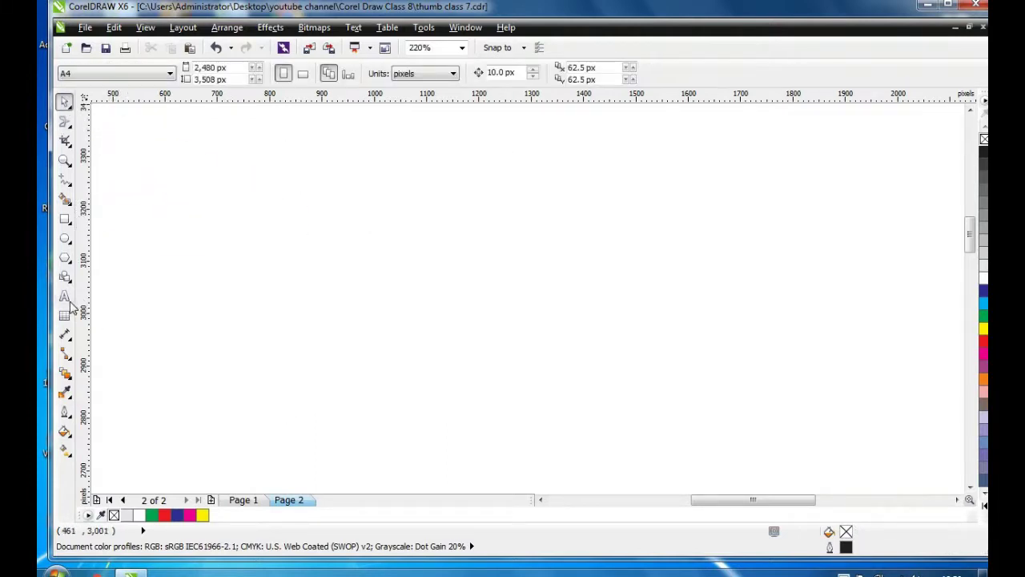
click(64, 296)
click(381, 276)
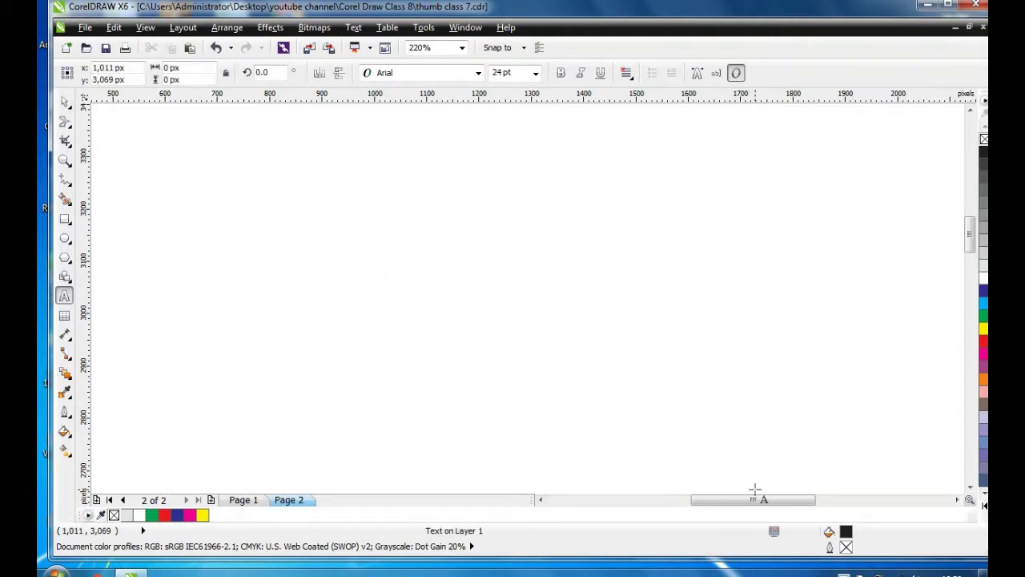
text(A)
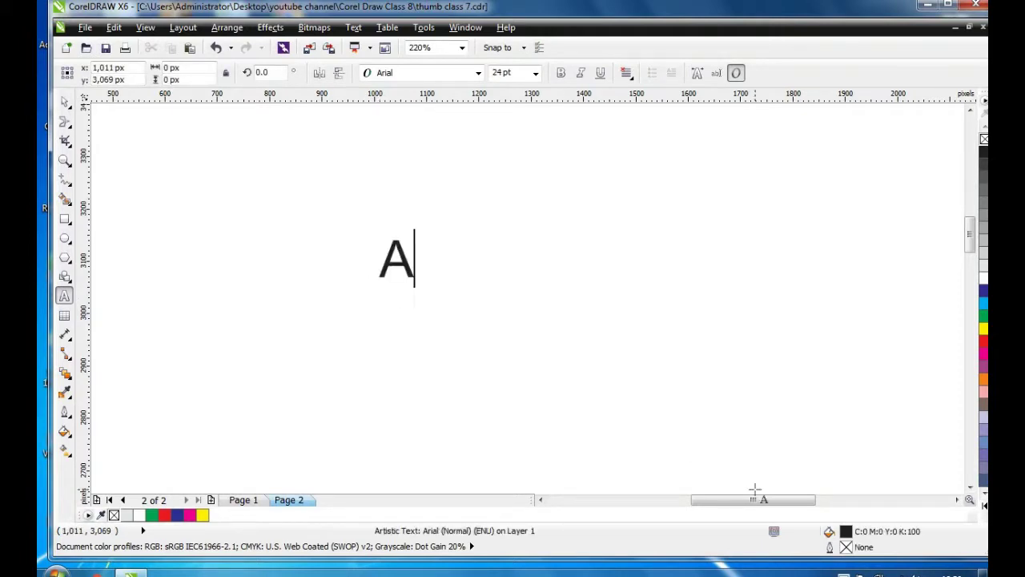
key(Escape)
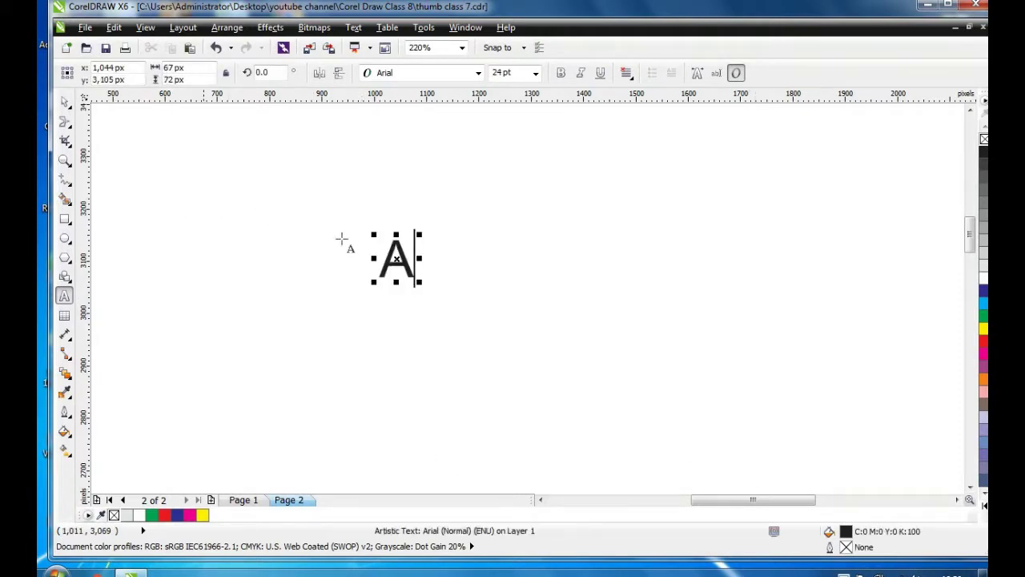
Convert the letter "A" to curves, enlarge it to about 255 by 272 px and move it slightly upward.
click(64, 102)
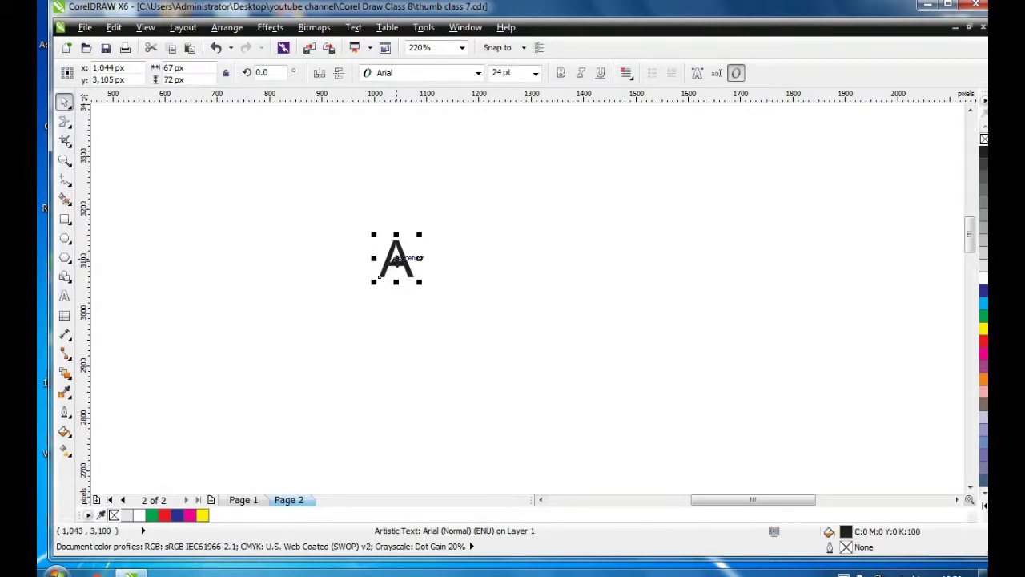
right_click(396, 257)
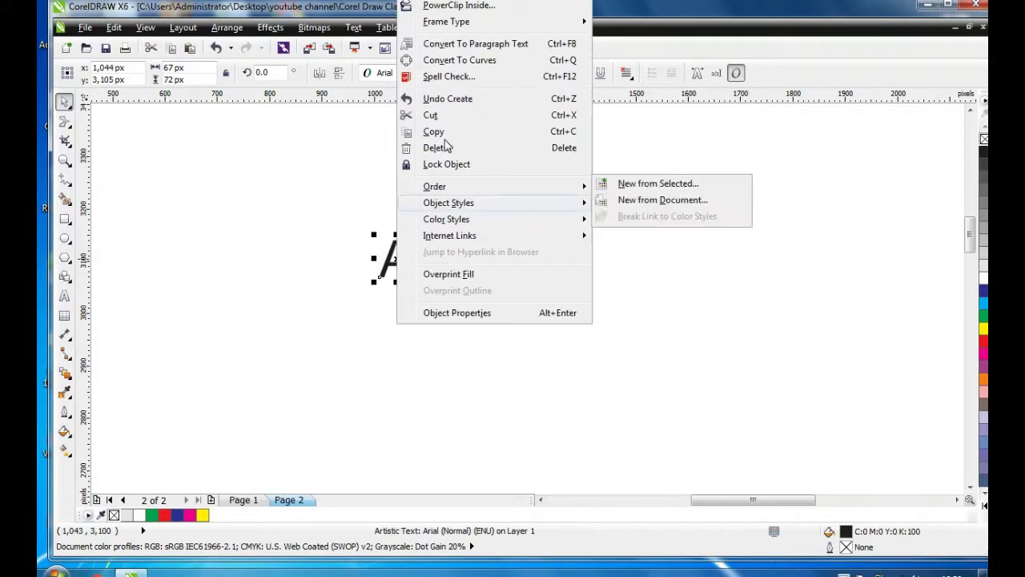
click(458, 61)
drag(422, 282, 545, 385)
drag(446, 310, 454, 240)
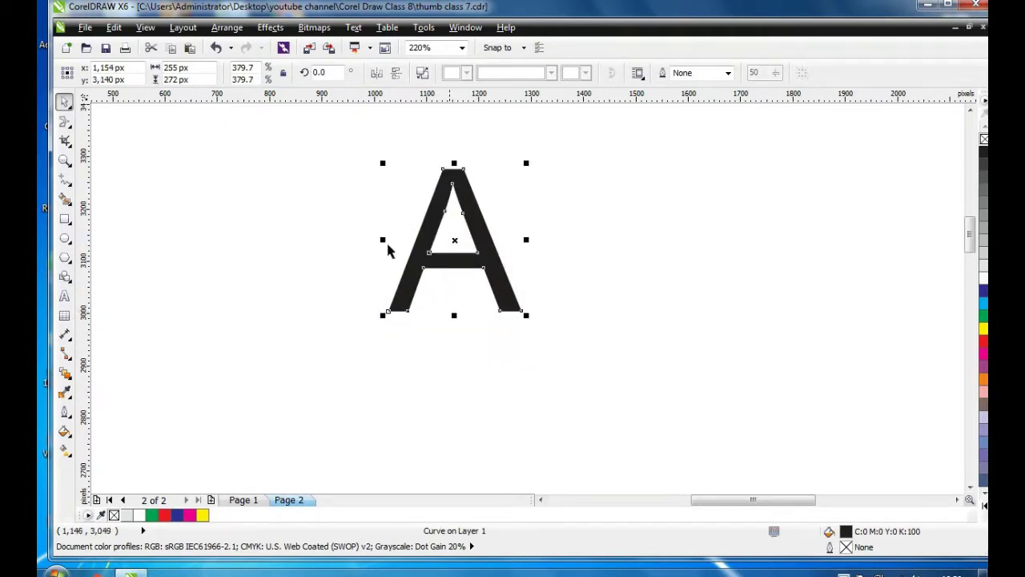
Using Pointy Smear with a 30 px nib at pressure 100, pull spikes from the A's feet, apex, sides and crossbar.
click(66, 125)
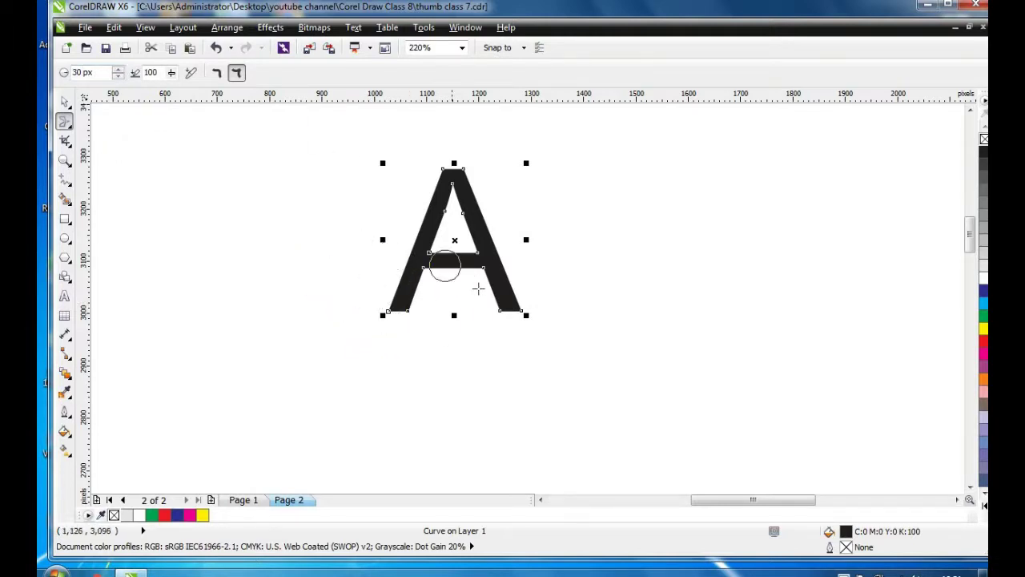
drag(499, 286, 540, 353)
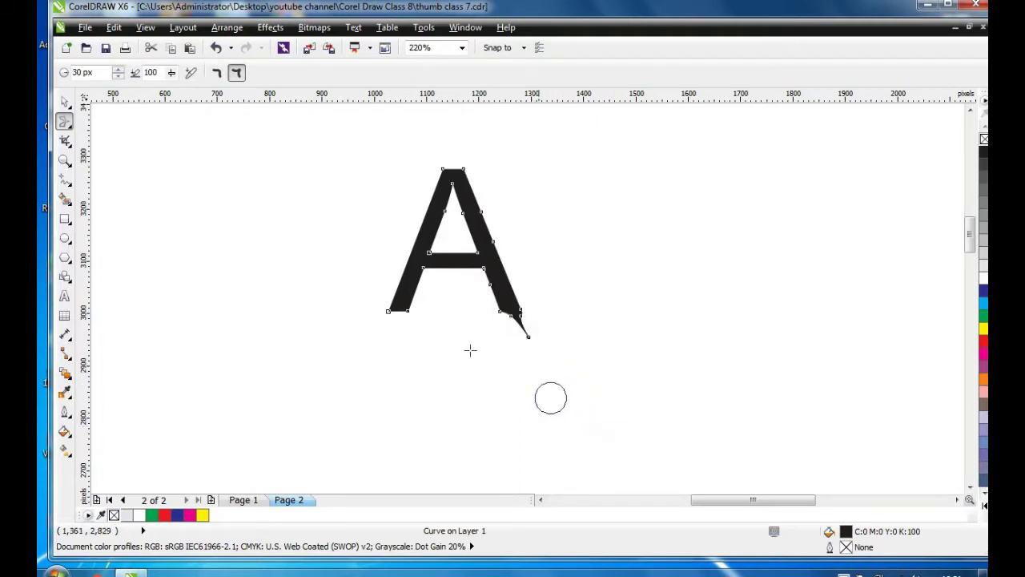
drag(410, 294, 369, 361)
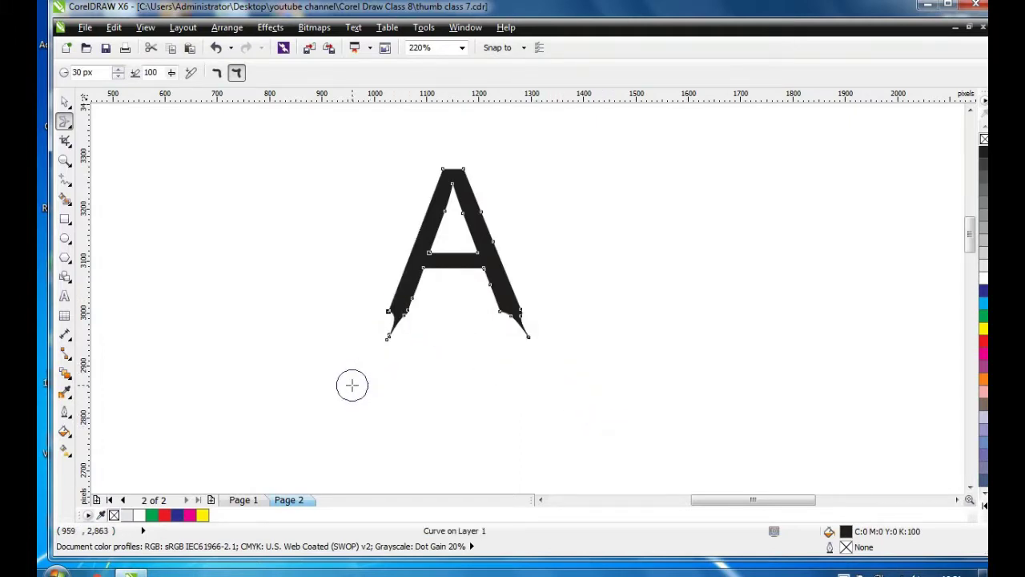
drag(446, 171, 513, 153)
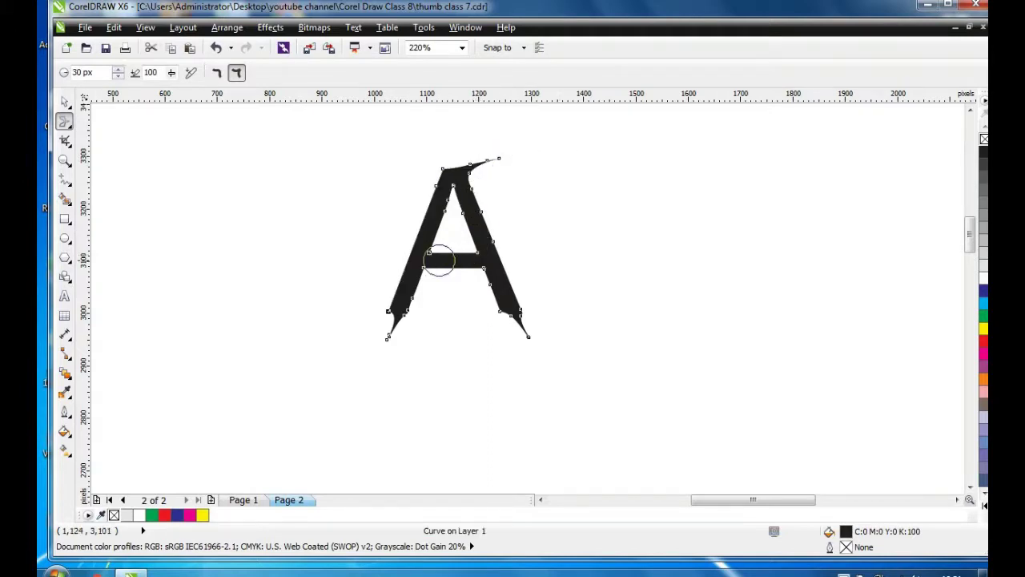
drag(438, 260, 375, 248)
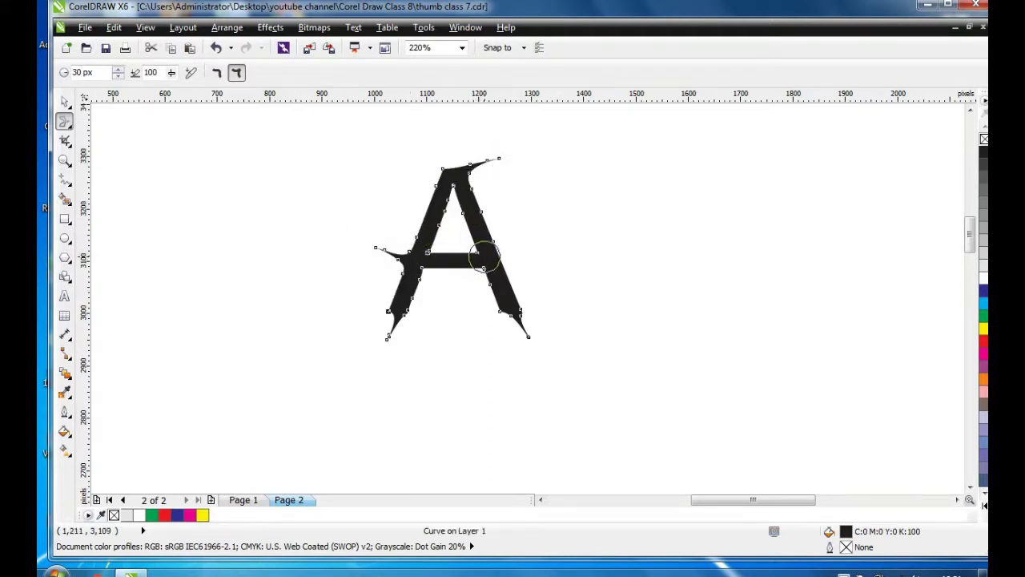
drag(485, 256, 540, 220)
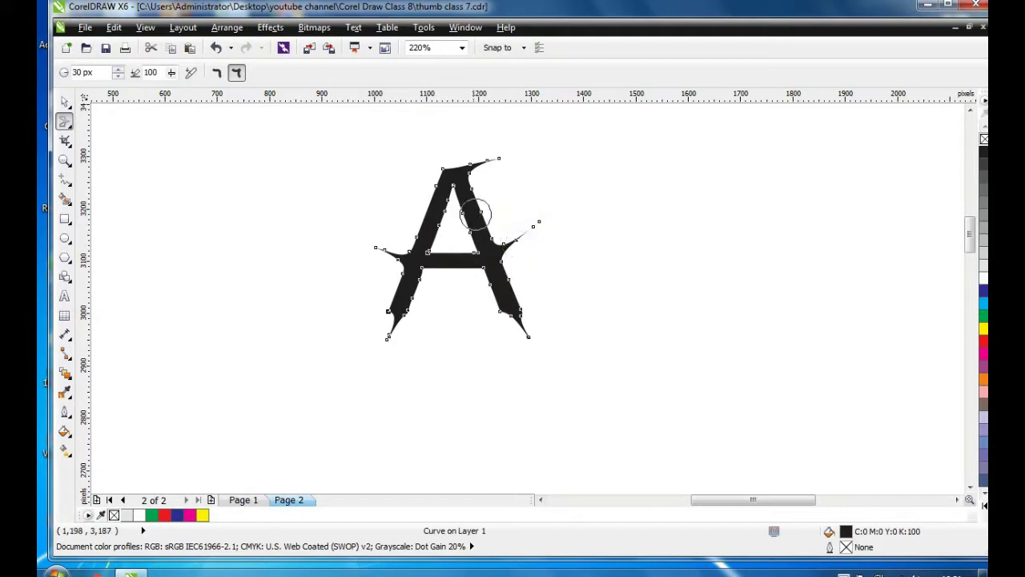
drag(441, 167, 423, 150)
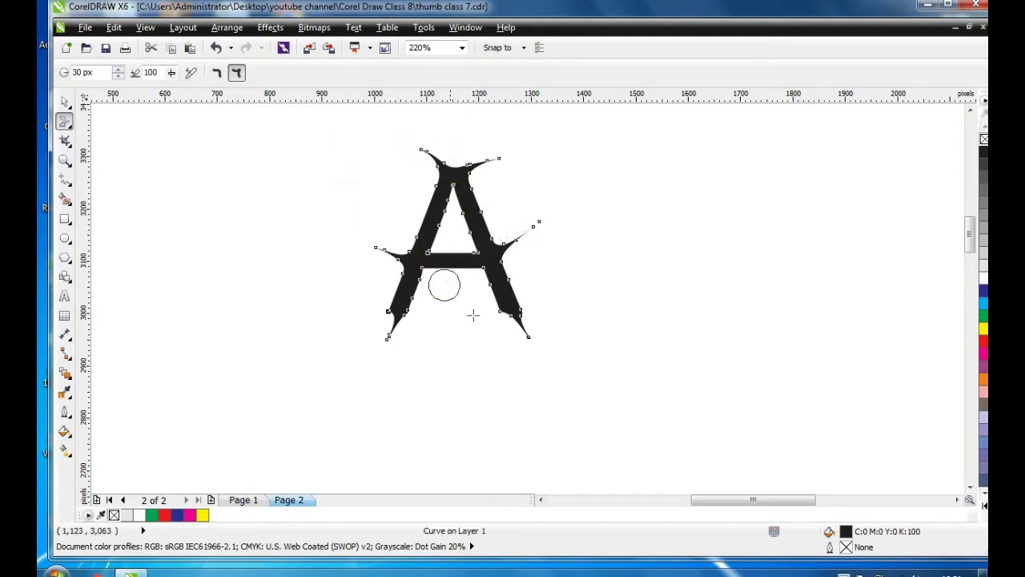
drag(390, 309, 296, 357)
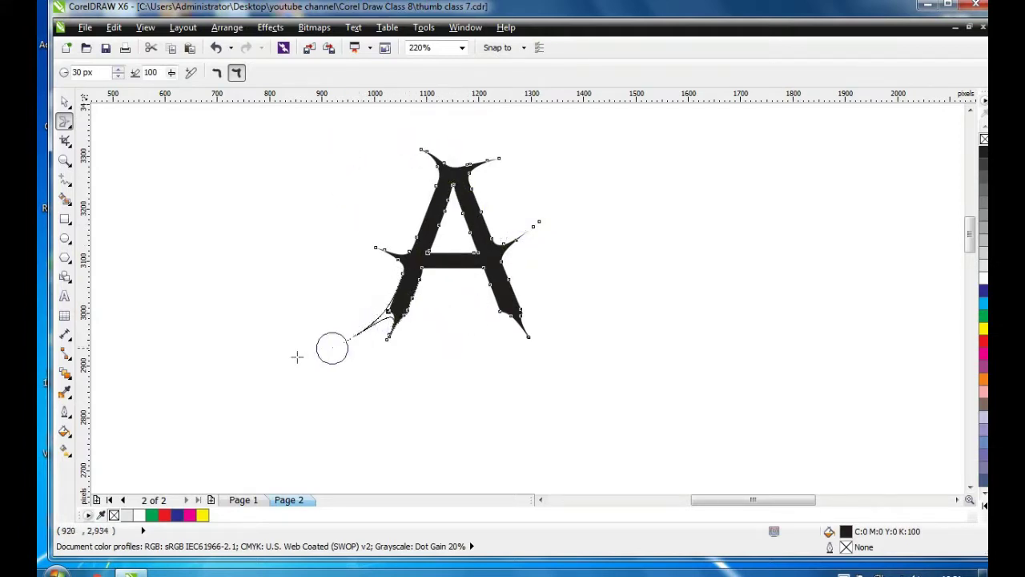
mouse_move(523, 302)
mouse_down()
mouse_move(501, 309)
mouse_move(484, 347)
mouse_up()
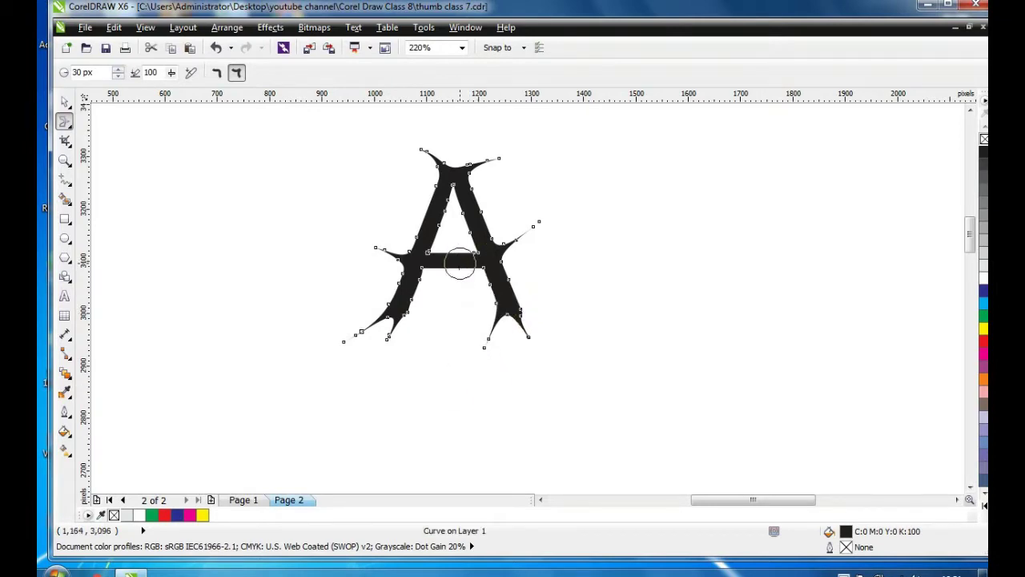
drag(454, 259, 437, 308)
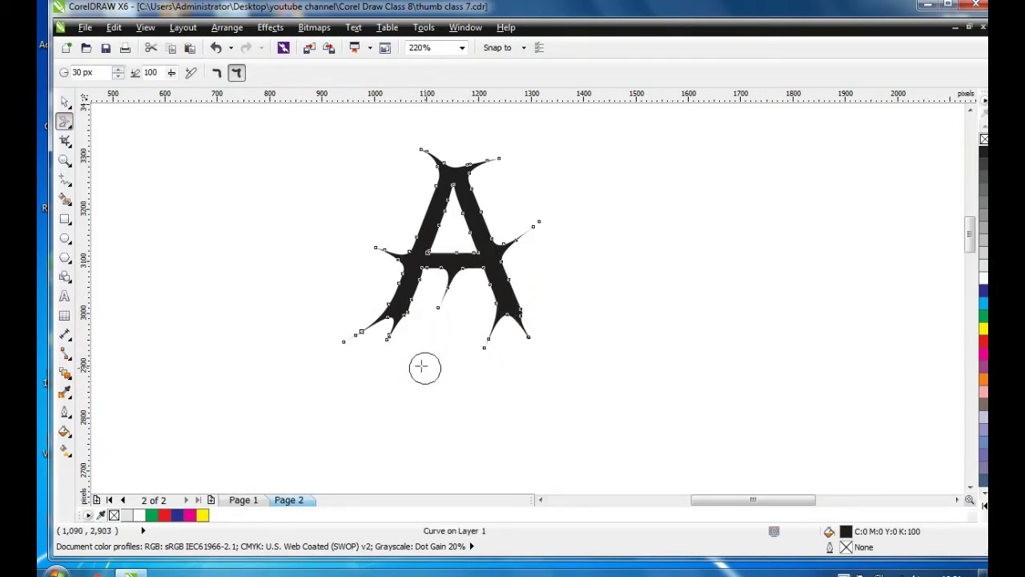
Switch to Smooth Smear, pull long curved strands outward from the A's upper sides and inward across both legs, and deselect the shape.
click(216, 73)
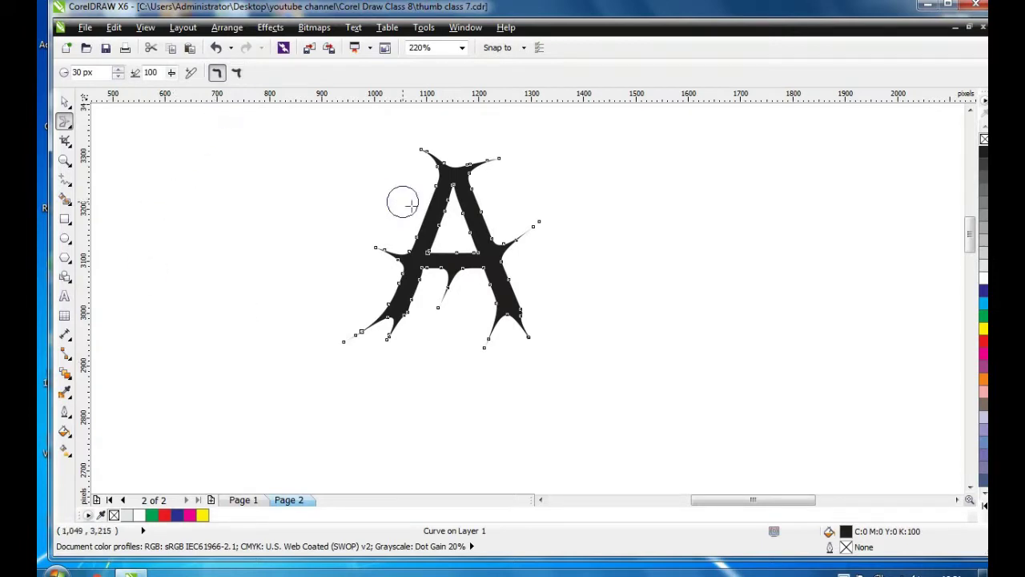
mouse_move(420, 209)
mouse_down()
mouse_move(362, 199)
mouse_move(276, 222)
mouse_up()
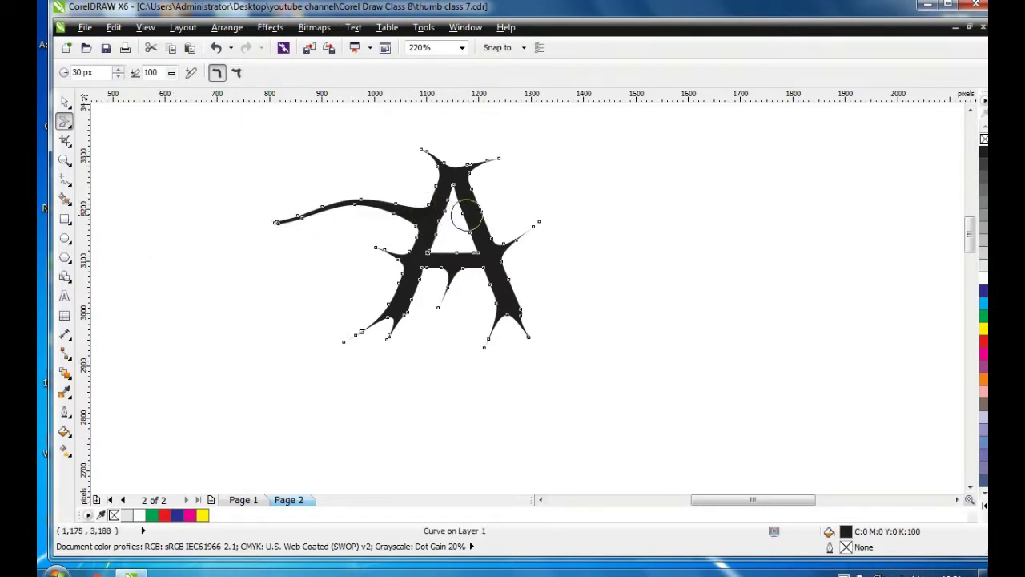
mouse_move(478, 200)
mouse_down()
mouse_move(553, 185)
mouse_move(623, 218)
mouse_up()
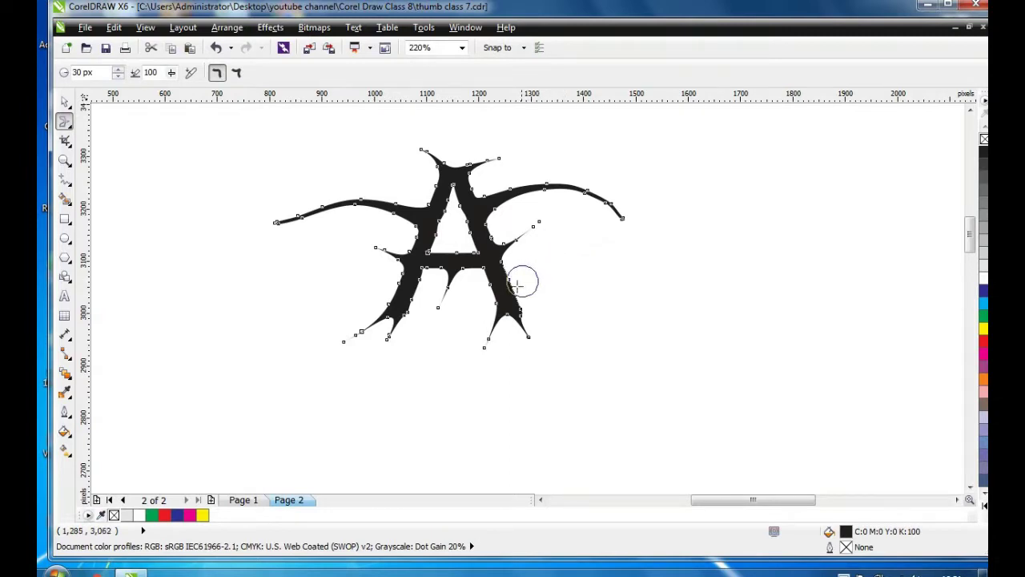
drag(518, 284, 422, 333)
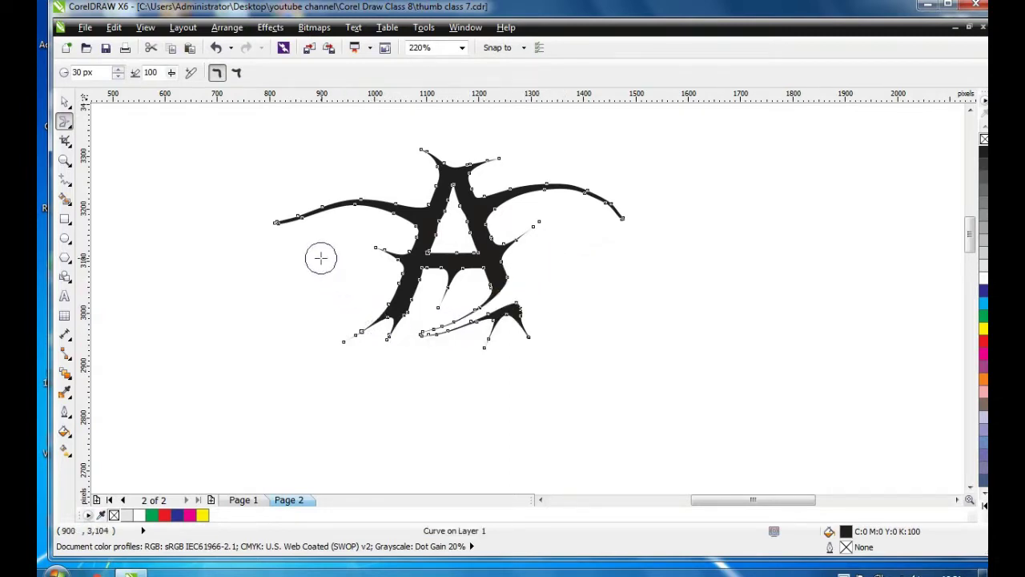
mouse_move(389, 295)
mouse_down()
mouse_move(457, 312)
mouse_move(490, 295)
mouse_up()
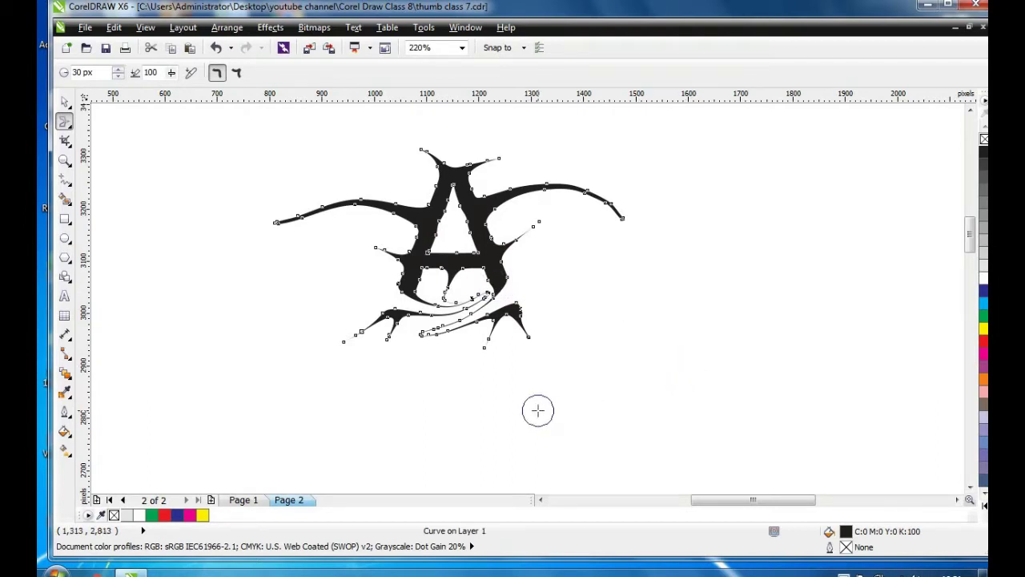
click(65, 103)
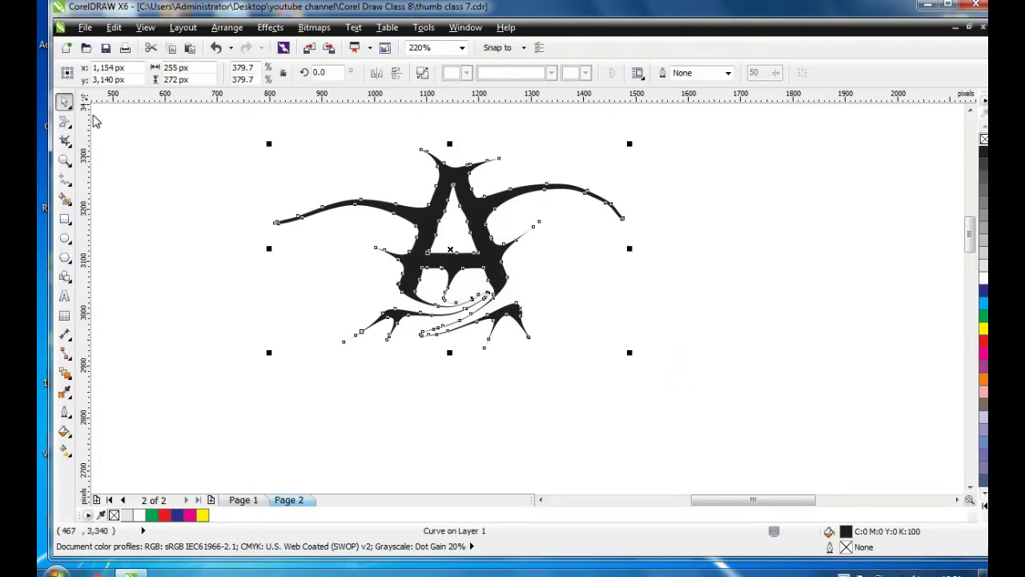
click(170, 141)
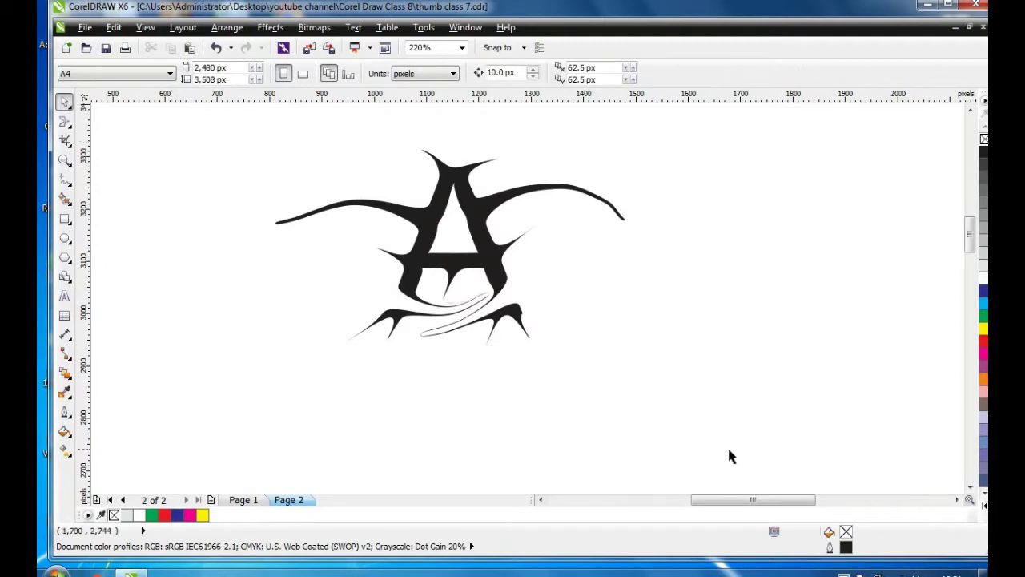